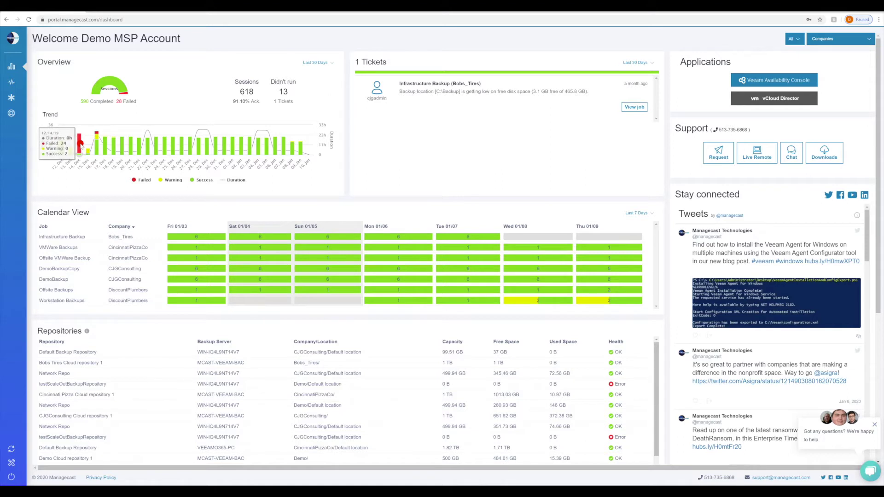
Step: View the Overview session trend for the Last 90 Days and return its range to Last 30 Days
{"action": "left_click", "coordinate": [318, 62]}
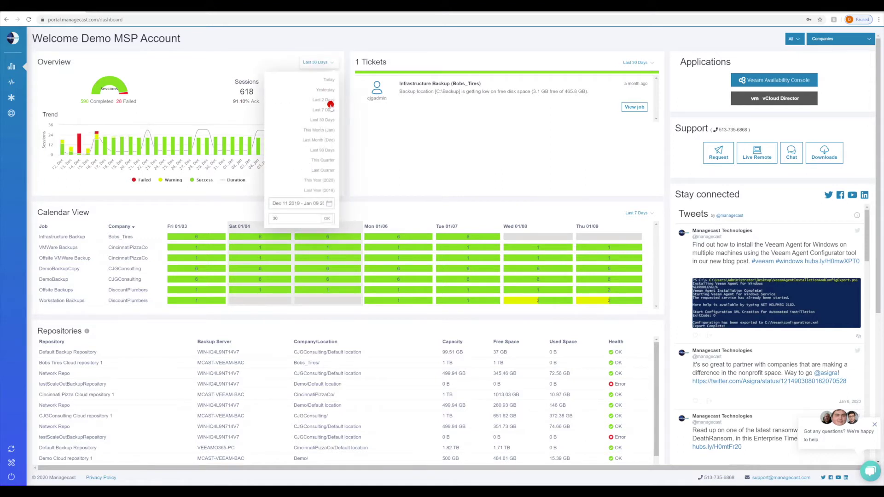
{"action": "left_click", "coordinate": [323, 150]}
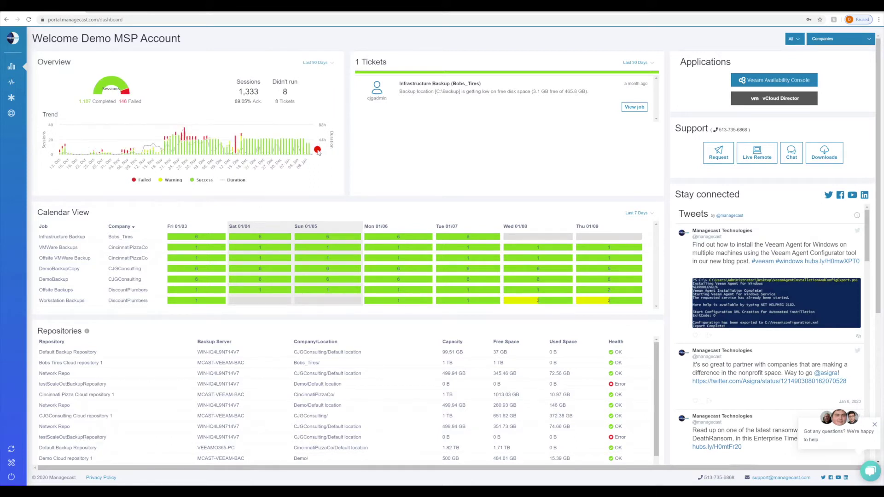
{"action": "left_click", "coordinate": [317, 62]}
{"action": "left_click", "coordinate": [232, 109]}
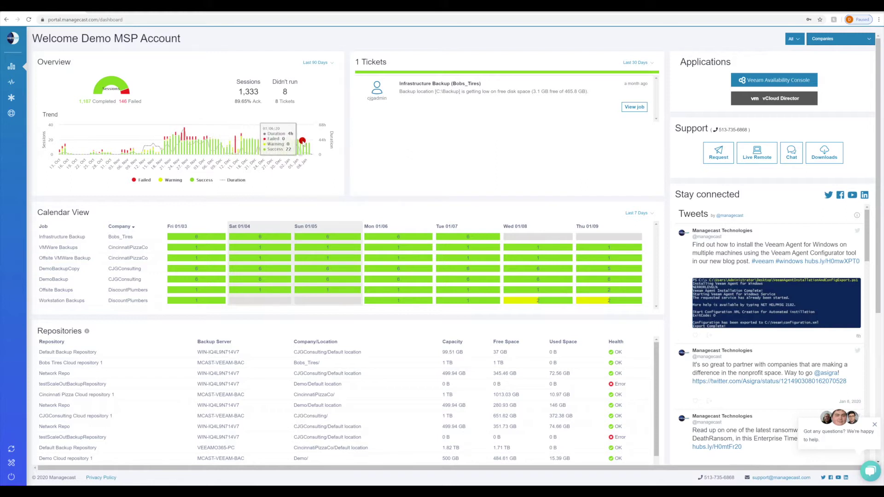
{"action": "left_click", "coordinate": [323, 63]}
{"action": "left_click", "coordinate": [324, 121]}
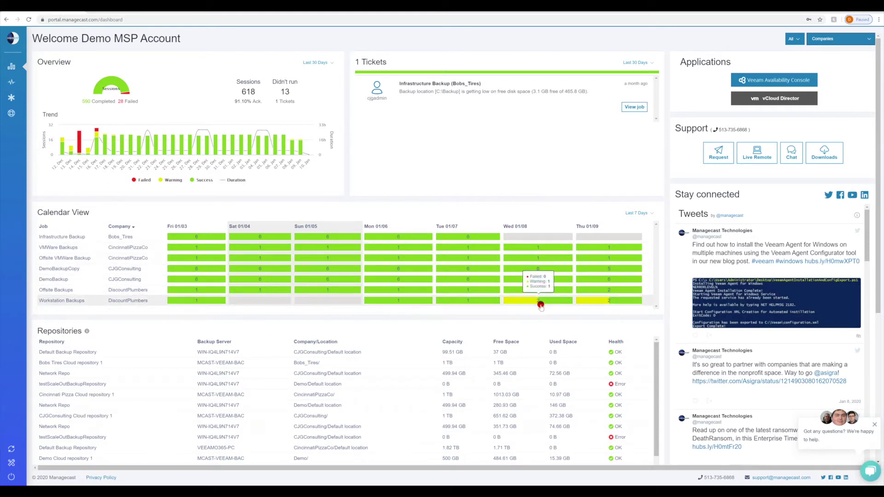
Step: Show the Last 30 Days in Calendar View and open CJGConsulting's DemoBackup sessions for 12/16
{"action": "mouse_move", "coordinate": [531, 301]}
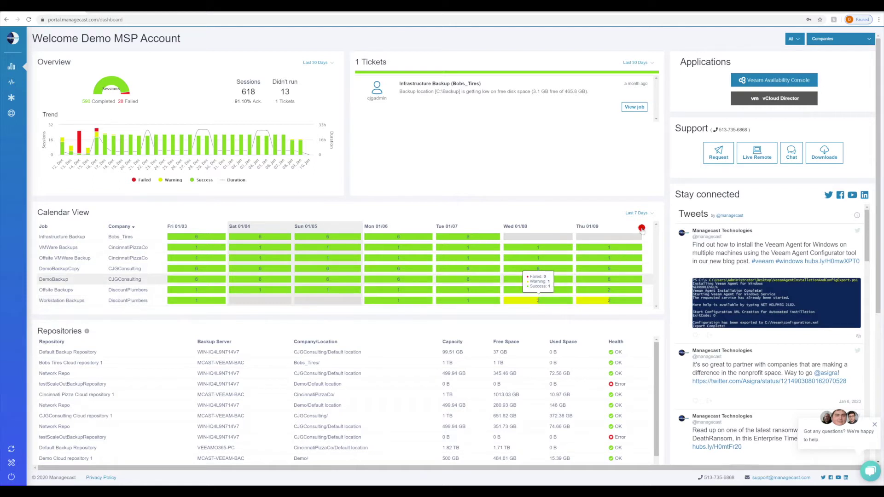
{"action": "left_click", "coordinate": [638, 213]}
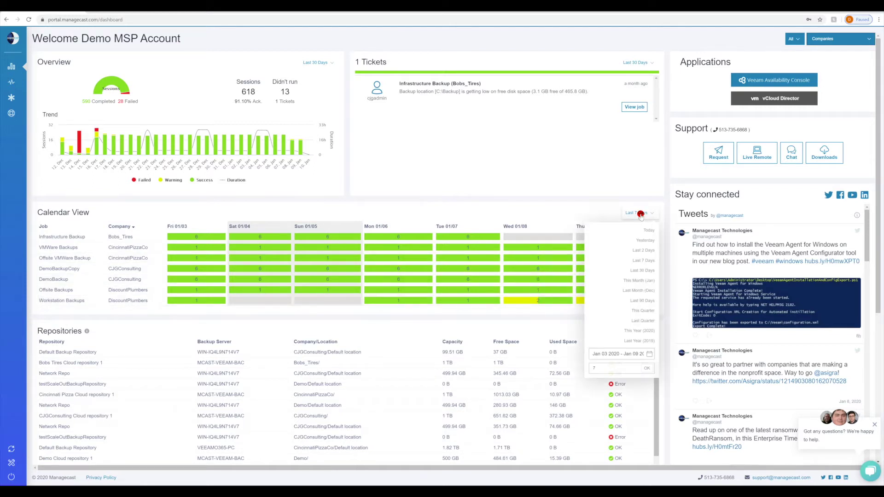
{"action": "left_click", "coordinate": [646, 271]}
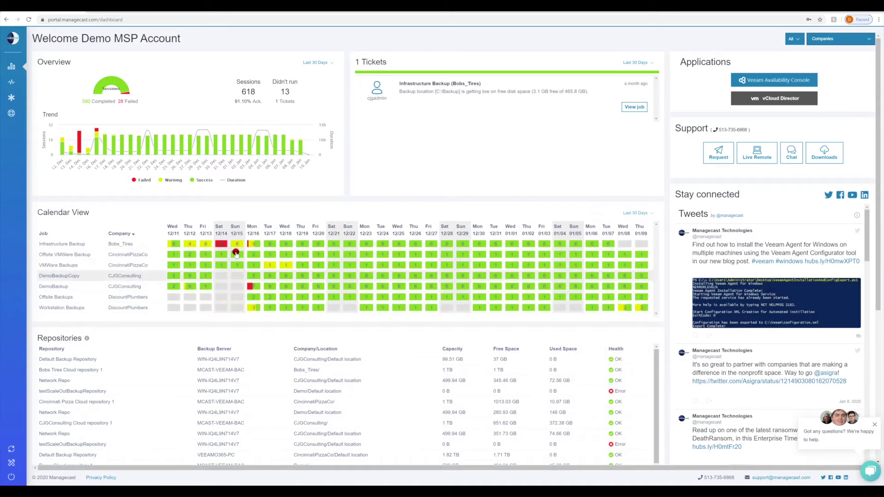
{"action": "mouse_move", "coordinate": [253, 247]}
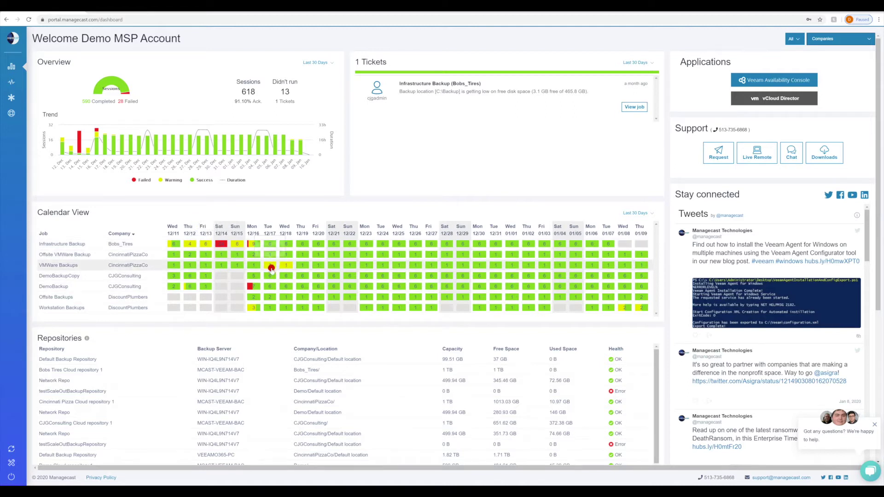
{"action": "left_click", "coordinate": [255, 287]}
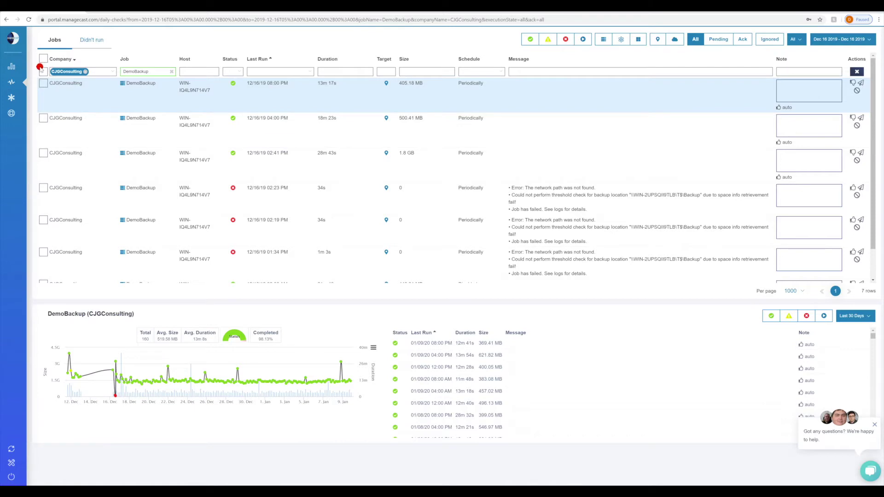
Step: Return to the dashboard and review the Repositories list and the Jobs Ranking by failures, duration and data transferred
{"action": "left_click", "coordinate": [27, 68]}
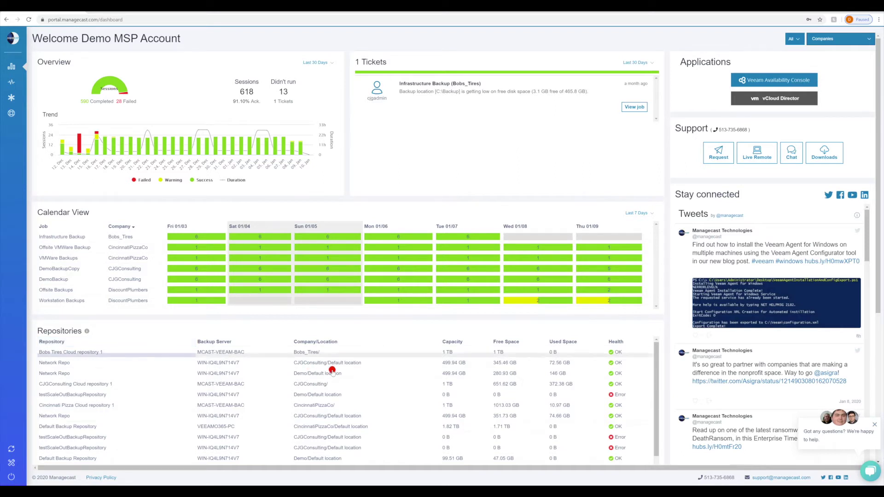
{"action": "scroll", "coordinate": [474, 383], "scroll_direction": "down", "scroll_amount": 3}
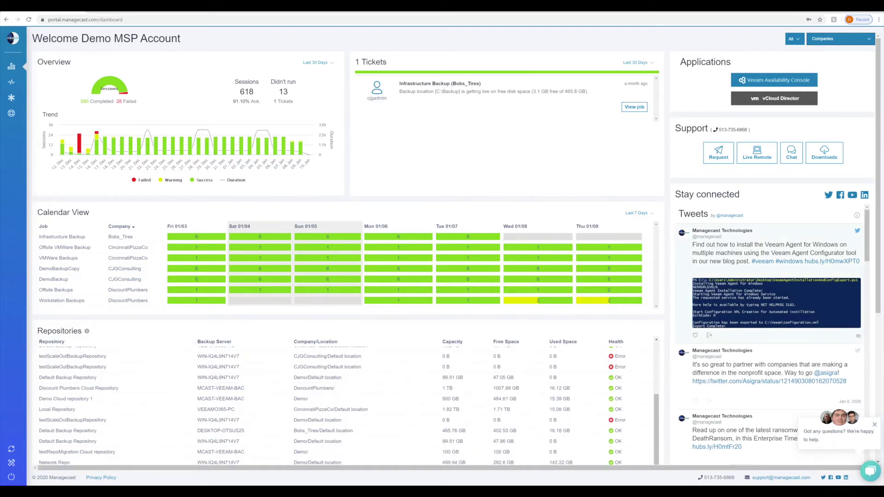
{"action": "left_click_drag", "start_coordinate": [878, 310], "coordinate": [878, 449]}
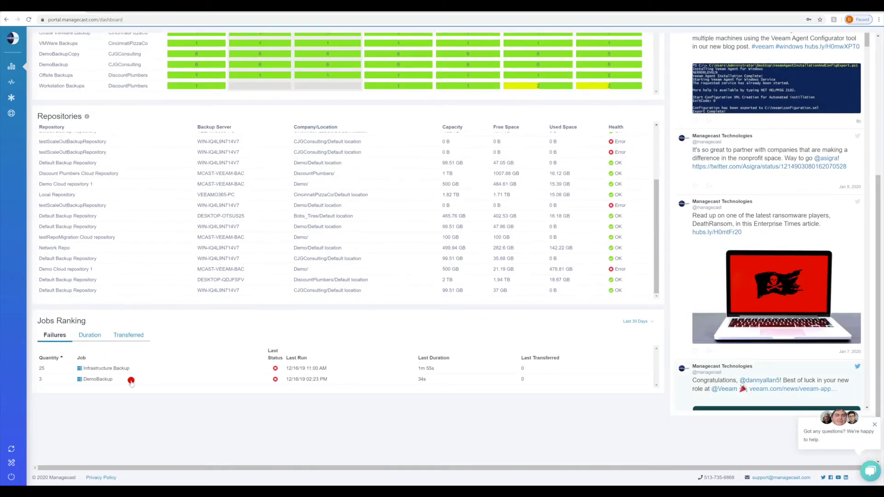
{"action": "left_click", "coordinate": [87, 337]}
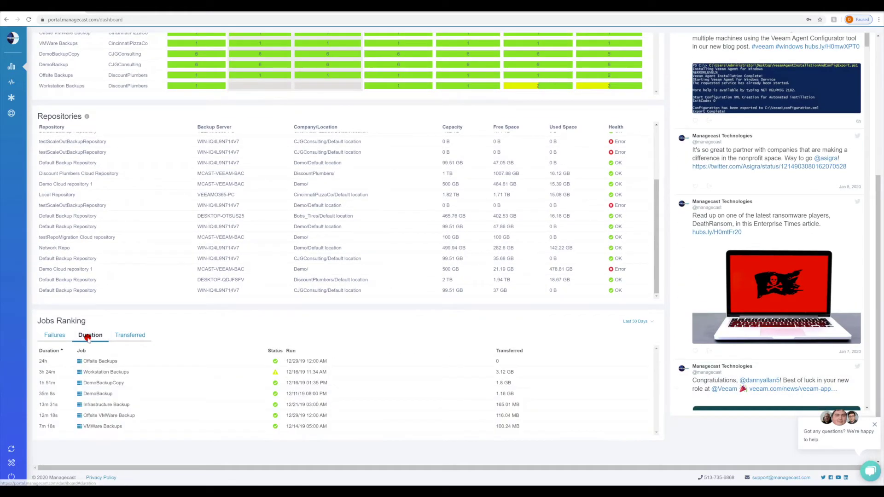
{"action": "left_click", "coordinate": [128, 336]}
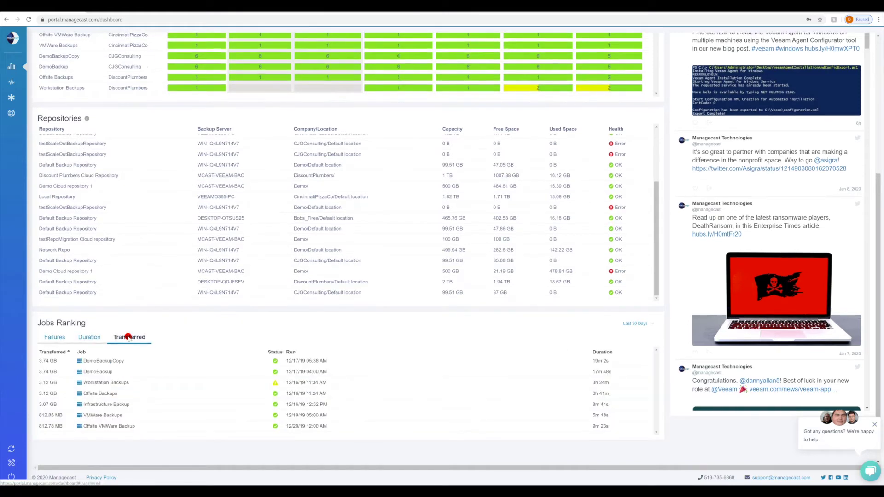
{"action": "scroll", "coordinate": [415, 230], "scroll_direction": "up", "scroll_amount": 1}
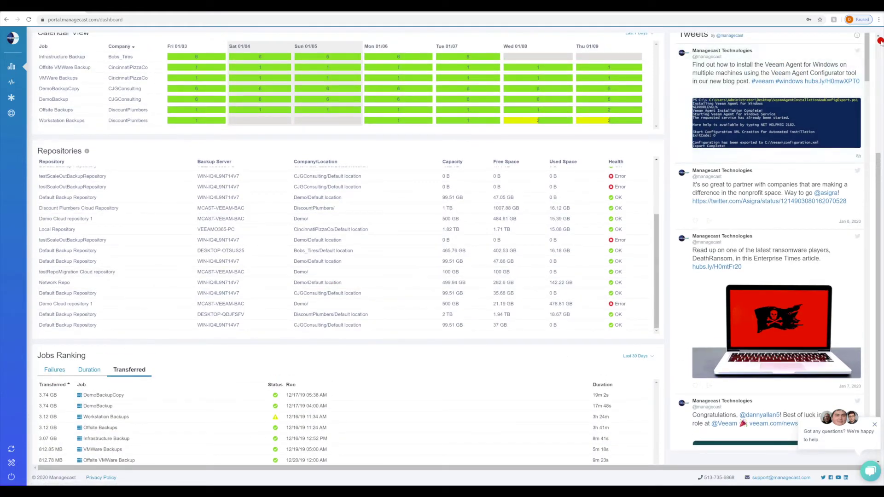
{"action": "scroll", "coordinate": [873, 41], "scroll_direction": "up", "scroll_amount": 5}
Step: Open the Daily Checks page and set the pending jobs' date range to Last 30 Days
{"action": "mouse_move", "coordinate": [35, 85]}
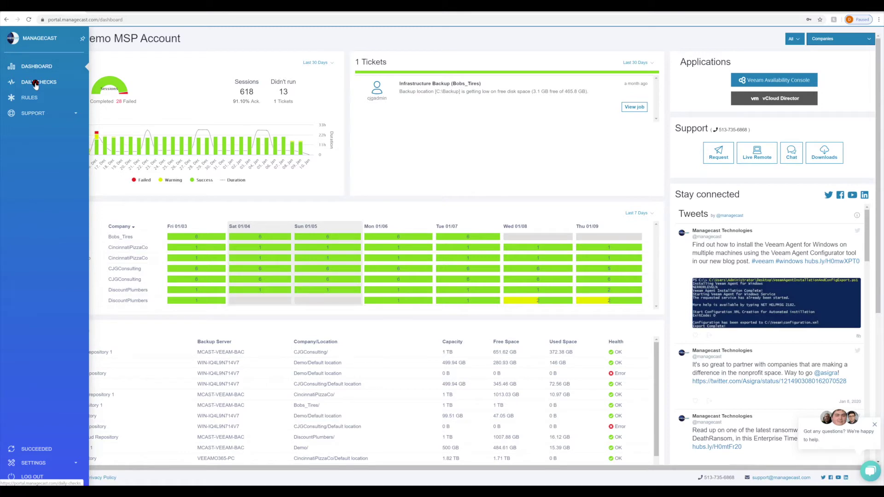
{"action": "left_click", "coordinate": [35, 84]}
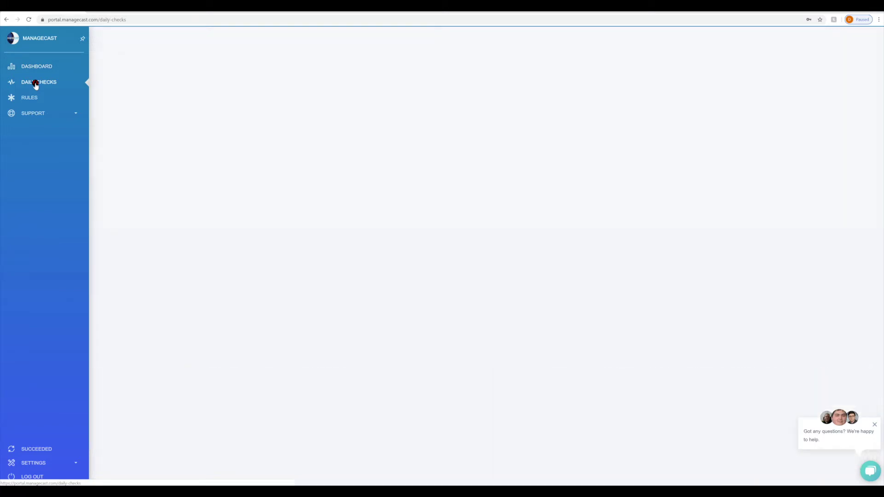
{"action": "left_click", "coordinate": [227, 108]}
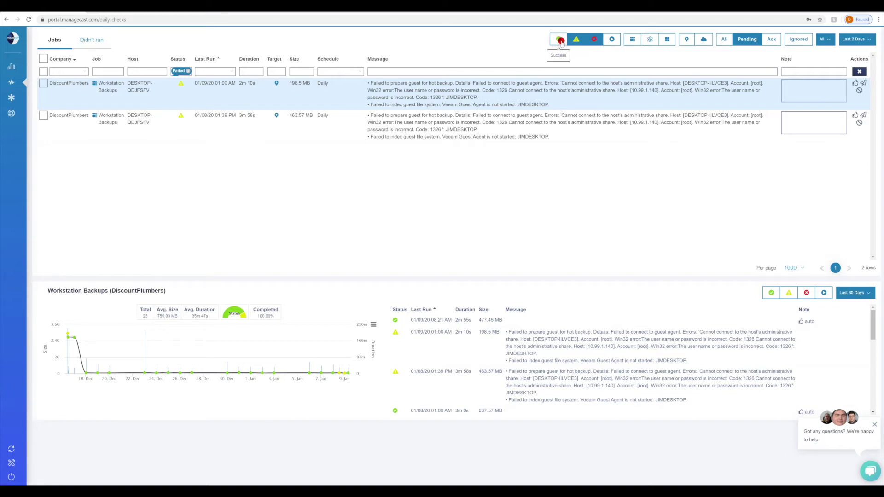
{"action": "left_click", "coordinate": [848, 41]}
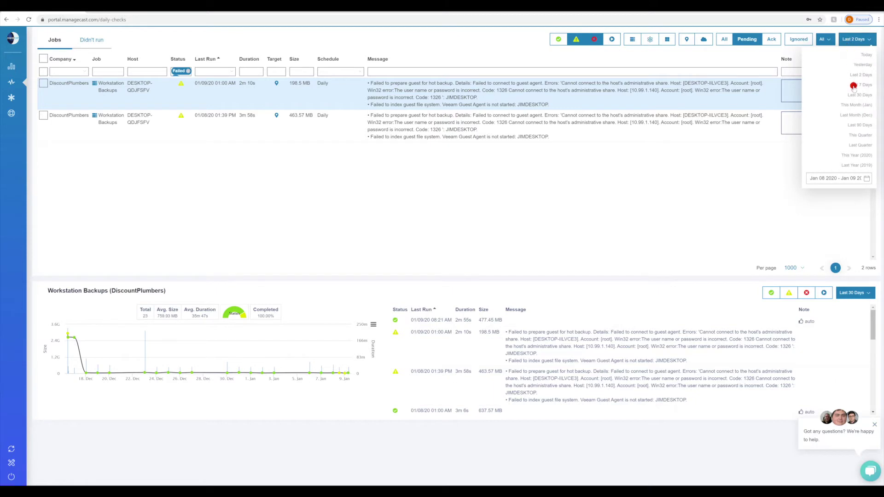
{"action": "left_click", "coordinate": [851, 94]}
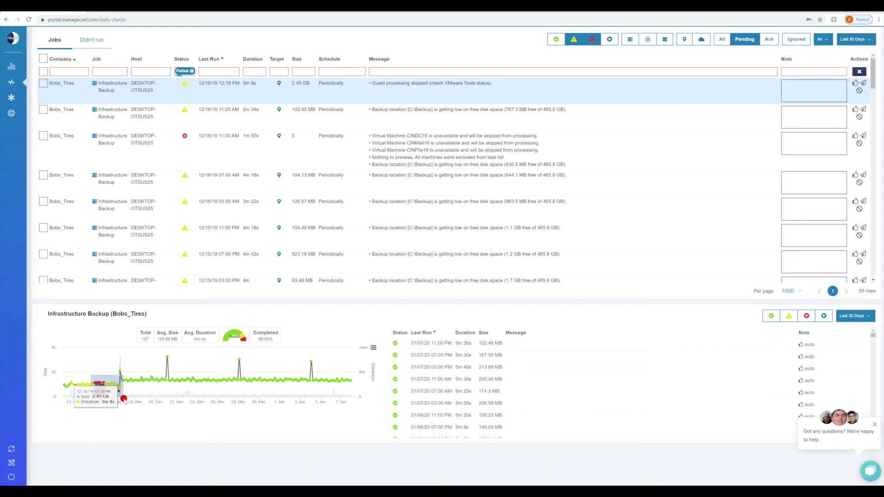
Step: Zoom the Bobs_Tires Infrastructure Backup chart into the mid-December failures, inspect a failed session's messages and reset the zoom
{"action": "left_click_drag", "start_coordinate": [123, 399], "coordinate": [125, 399]}
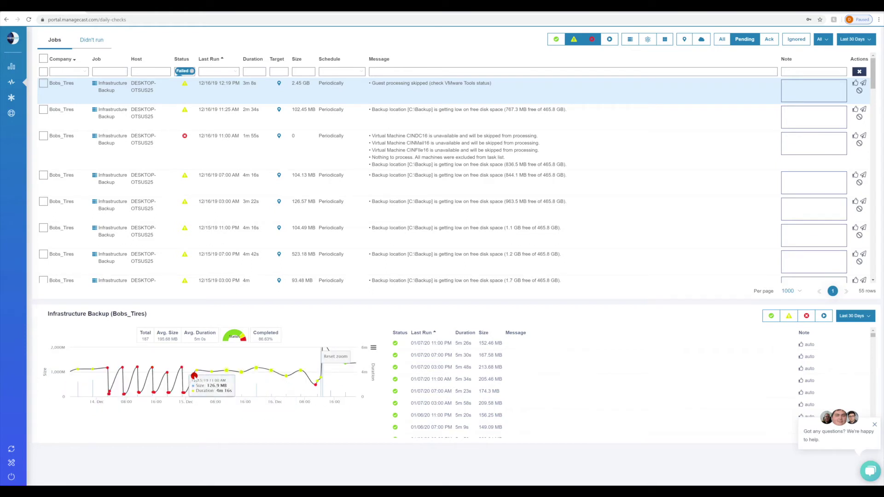
{"action": "left_click", "coordinate": [183, 368]}
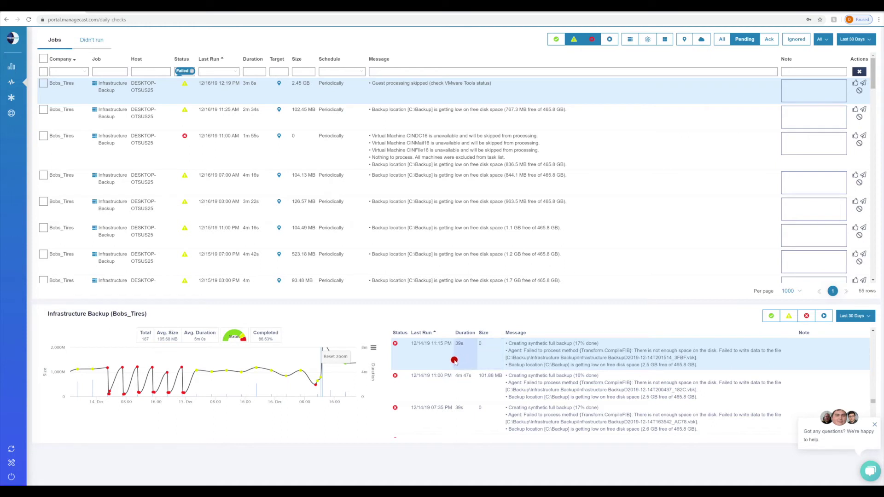
{"action": "left_click", "coordinate": [336, 359]}
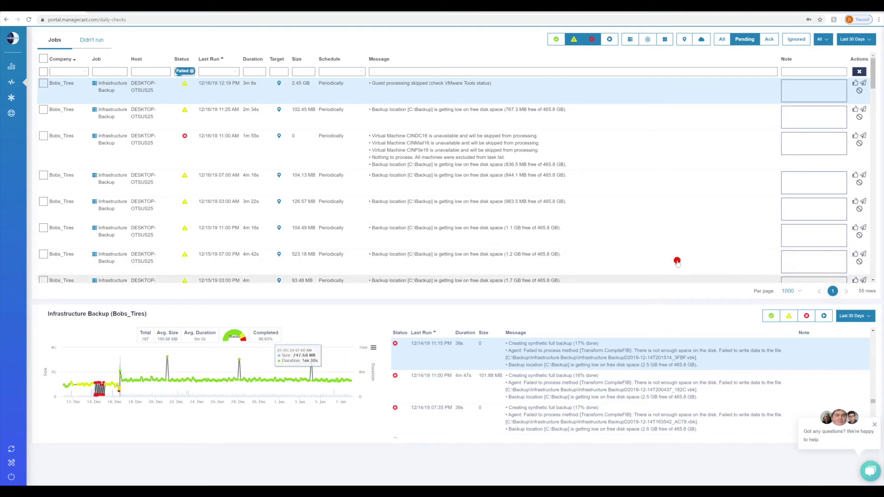
Step: Find CincinnatiPizzaCo's 12/18/19 VMWare Backups warning and examine that job's history chart around 18 December
{"action": "left_click", "coordinate": [872, 205]}
{"action": "left_click_drag", "start_coordinate": [872, 206], "coordinate": [871, 227]}
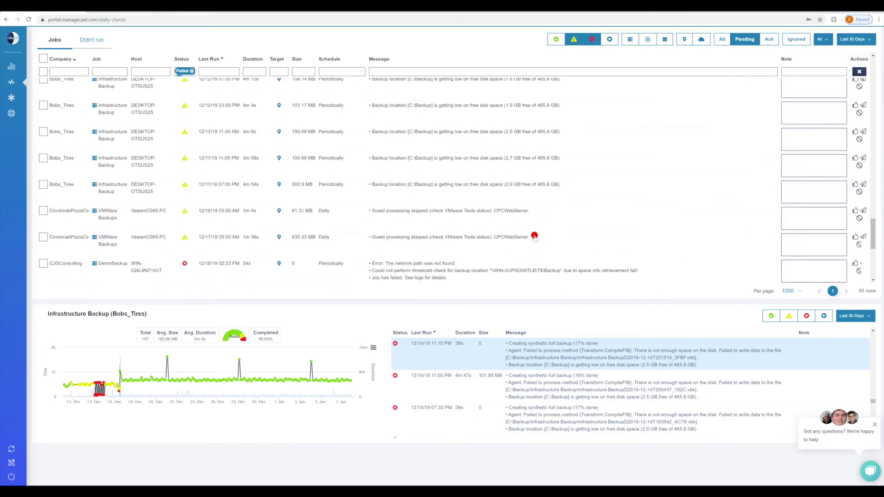
{"action": "left_click", "coordinate": [58, 196]}
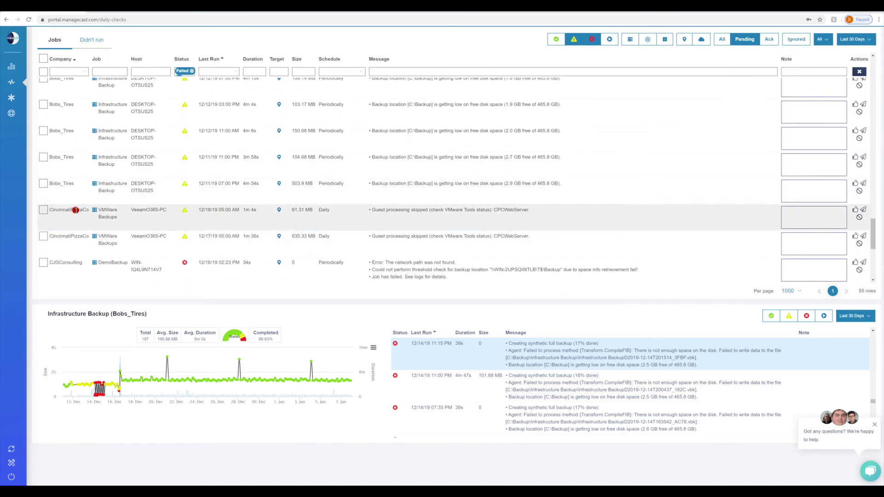
{"action": "left_click", "coordinate": [76, 210]}
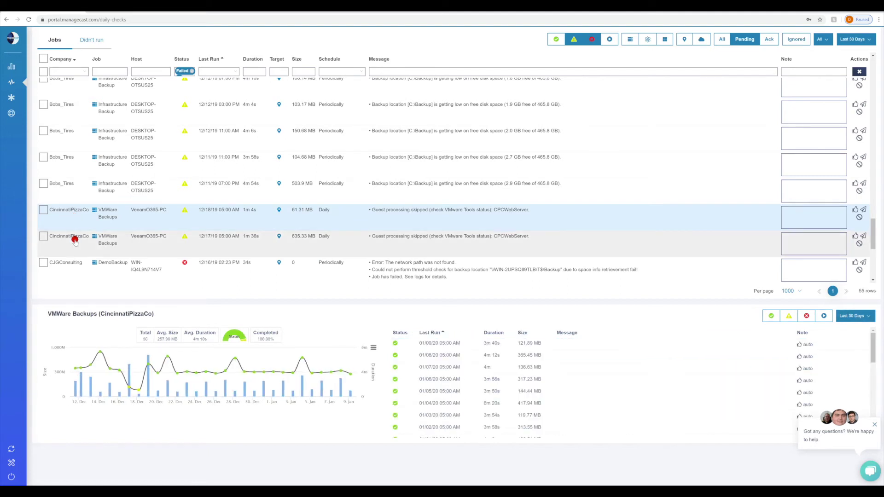
{"action": "mouse_move", "coordinate": [133, 369]}
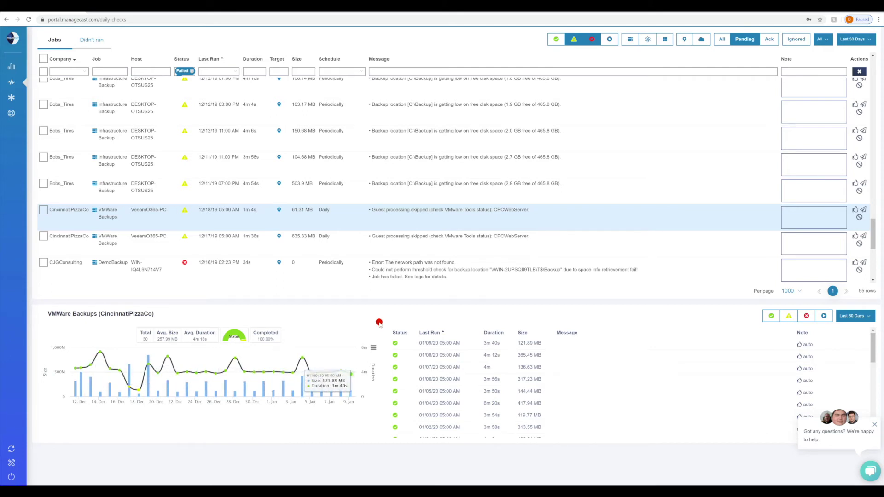
{"action": "left_click", "coordinate": [138, 390]}
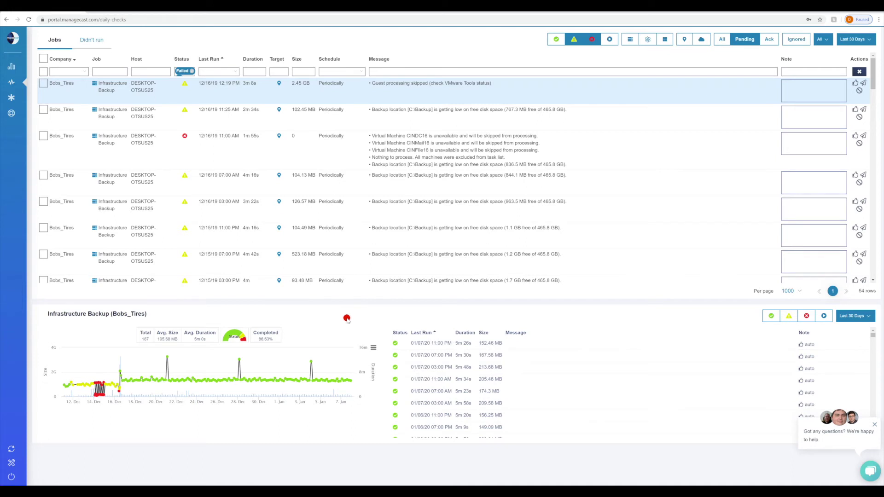
Step: Filter the pending jobs by company to CJG Consulting
{"action": "left_click", "coordinate": [84, 72]}
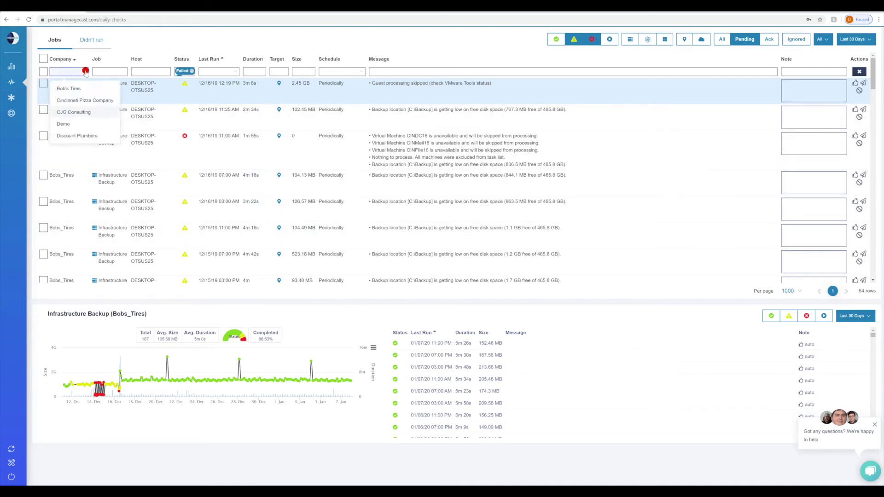
{"action": "left_click", "coordinate": [83, 112]}
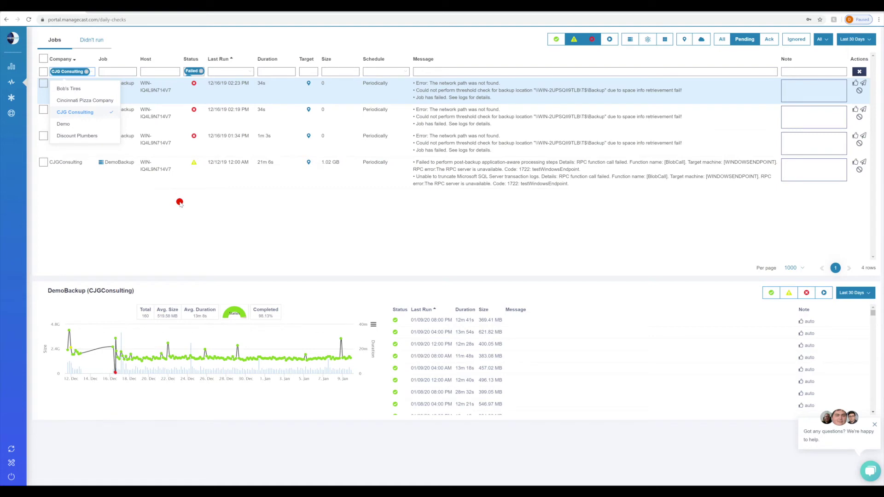
{"action": "left_click", "coordinate": [743, 46]}
Step: Acknowledge the 12/16/19 02:23 PM and 02:19 PM DemoBackup failures, check them among the acknowledged jobs and return to the pending list
{"action": "left_click", "coordinate": [854, 84]}
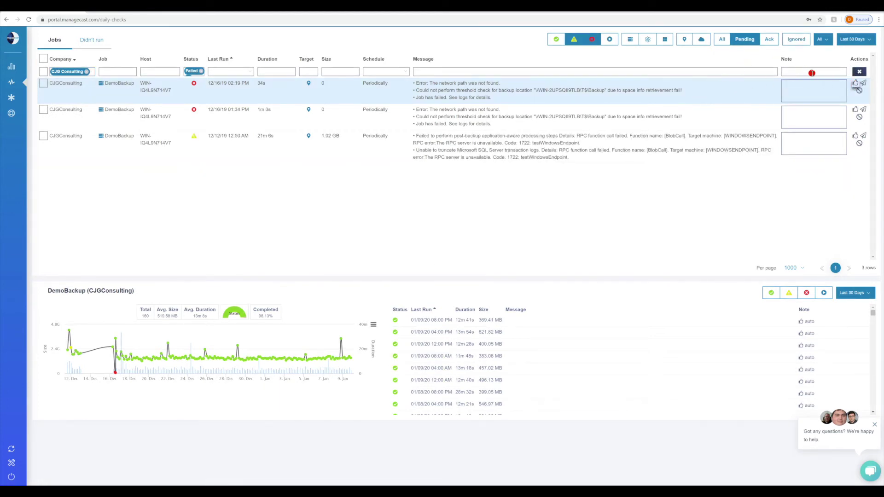
{"action": "left_click", "coordinate": [855, 84]}
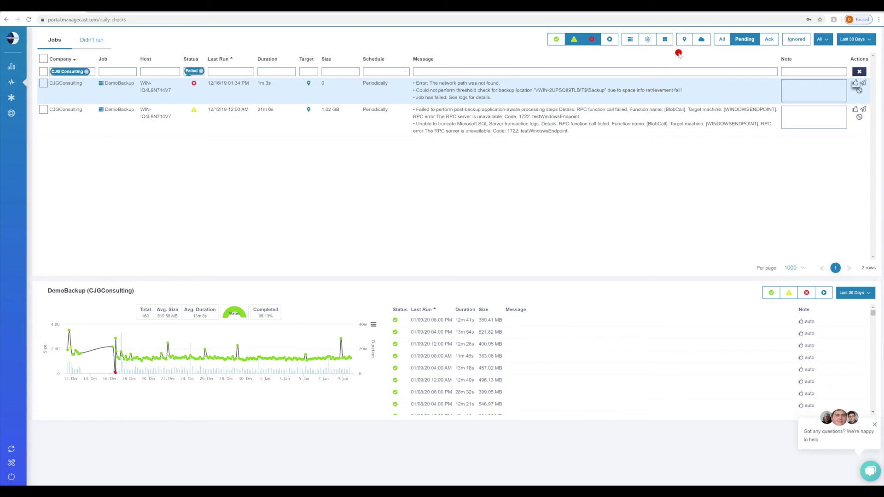
{"action": "left_click", "coordinate": [769, 40]}
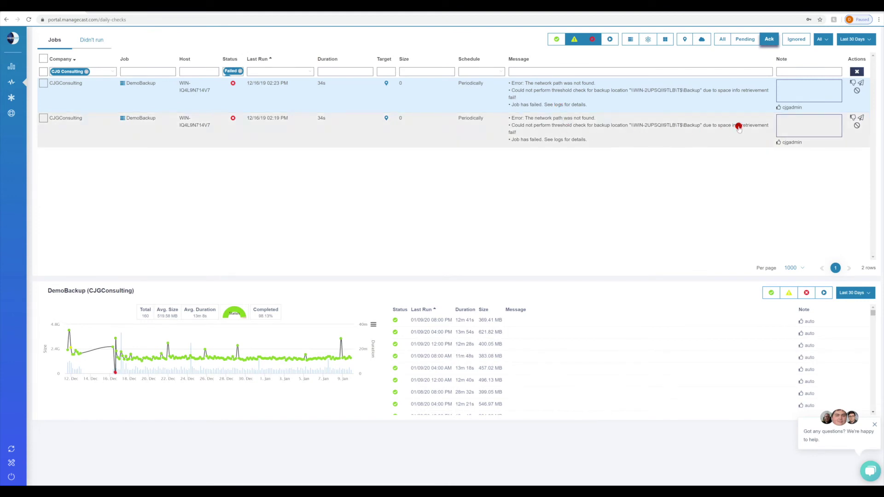
{"action": "mouse_move", "coordinate": [786, 107]}
{"action": "left_click", "coordinate": [745, 40]}
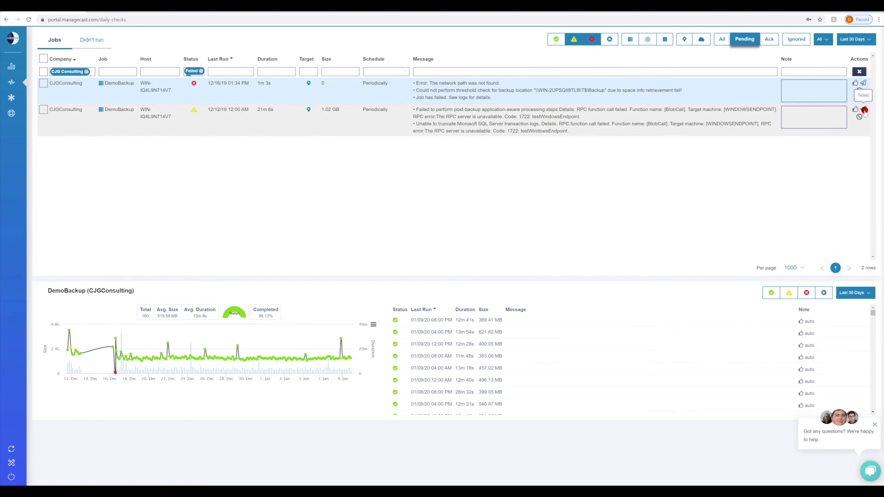
Step: Examine the job name, status and session message placeholders in the ticket email for the 12/12/19 DemoBackup warning, and cancel the ticket
{"action": "left_click", "coordinate": [864, 110]}
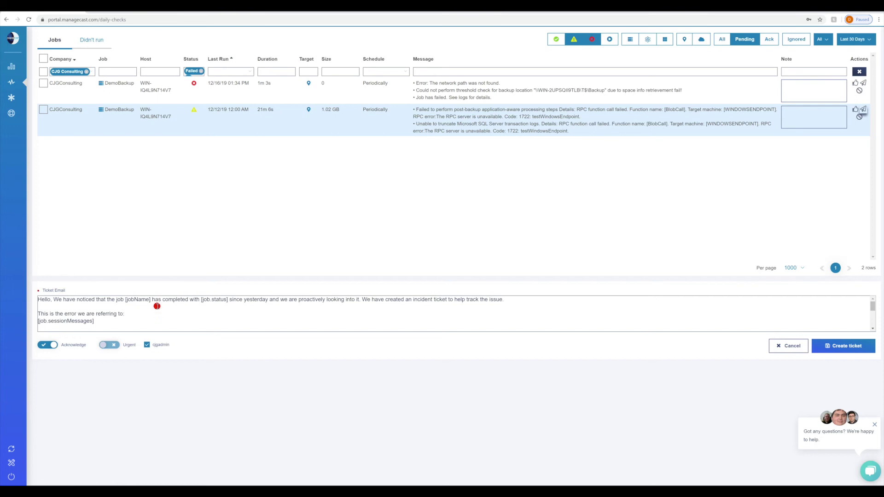
{"action": "left_click_drag", "start_coordinate": [151, 299], "coordinate": [128, 300]}
{"action": "left_click_drag", "start_coordinate": [199, 300], "coordinate": [230, 299]}
{"action": "left_click_drag", "start_coordinate": [115, 319], "coordinate": [30, 320]}
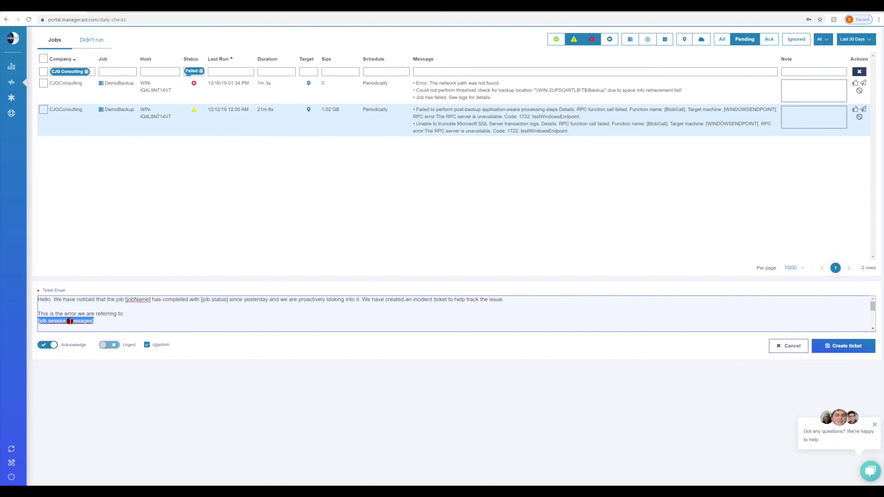
{"action": "left_click", "coordinate": [89, 309]}
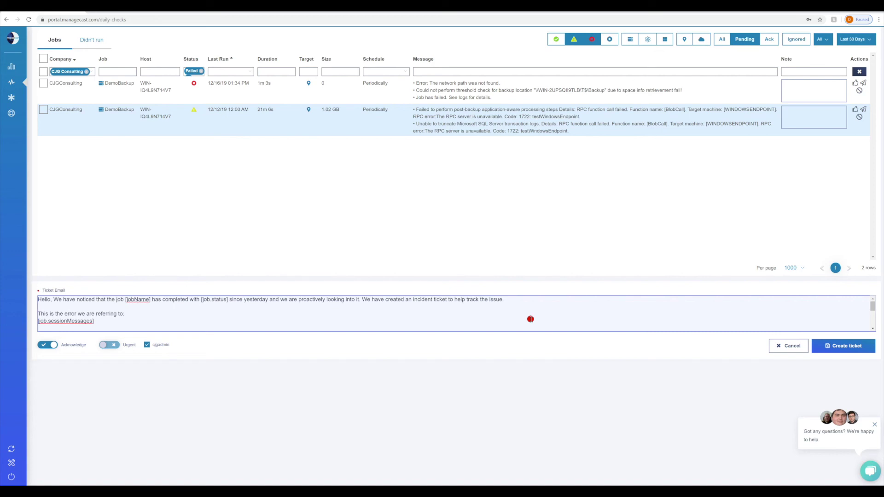
{"action": "left_click", "coordinate": [788, 346]}
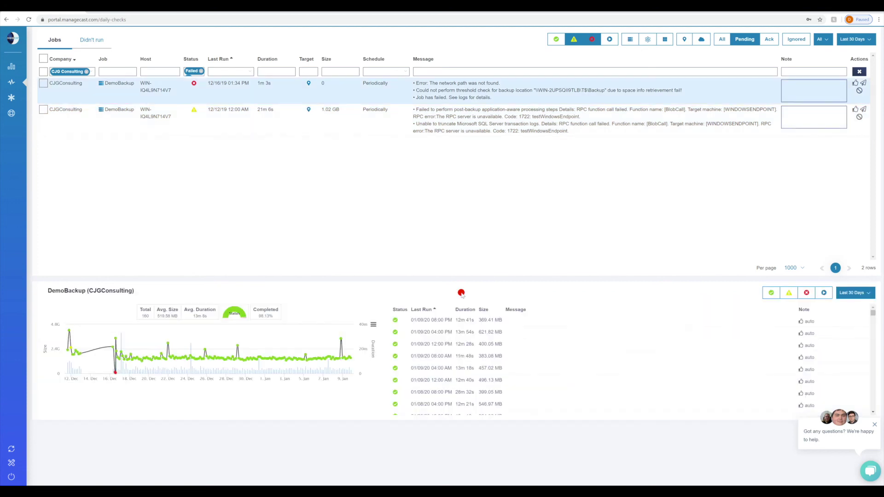